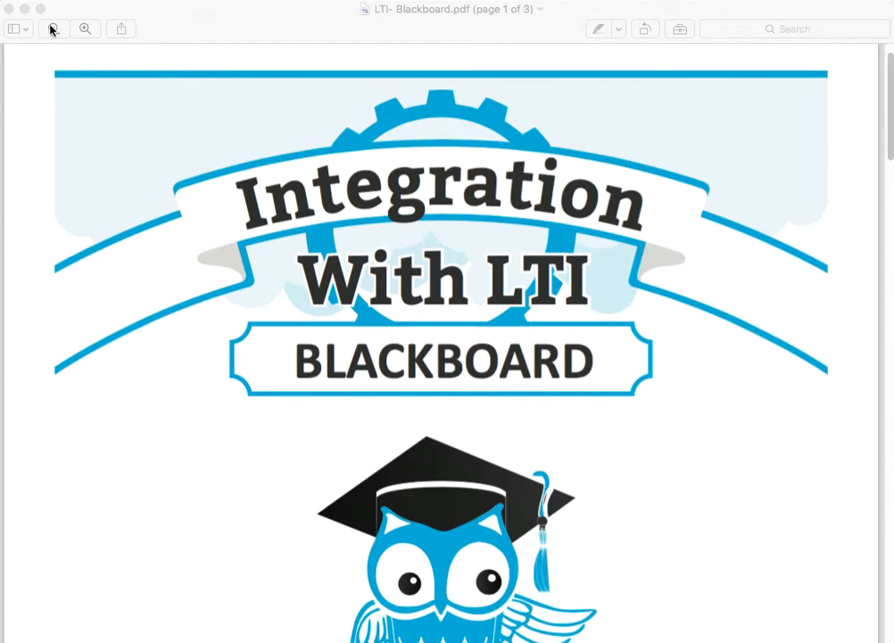
# Step: Minimize the Preview window with the LTI guide to reveal the Blackboard My Courses page
pyautogui.click(25, 11)
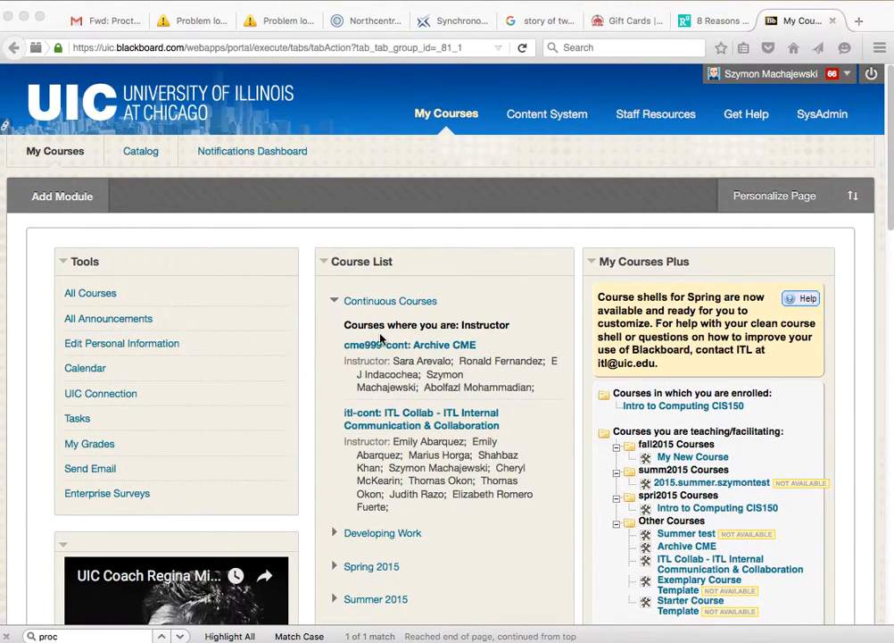
# Step: Enter the Intro to Computing CIS150 course from My Courses Plus
pyautogui.click(646, 409)
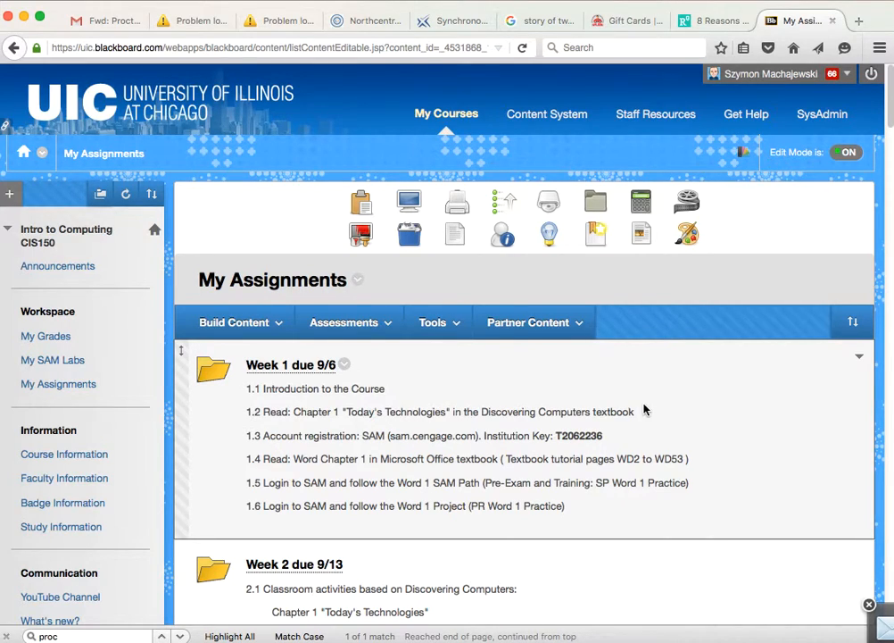
pyautogui.scroll(-1, 87, 247)
pyautogui.scroll(-5, 87, 248)
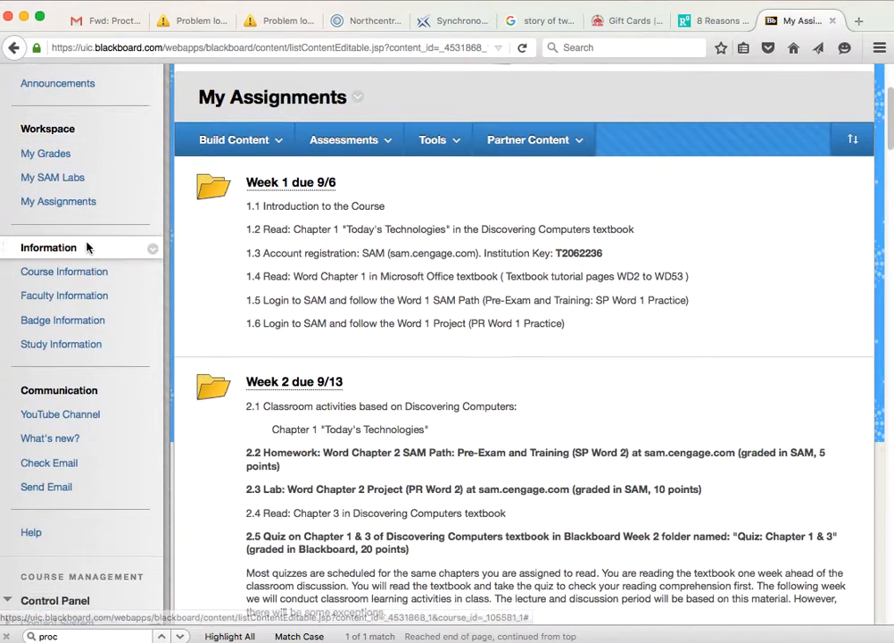
pyautogui.scroll(1, 83, 294)
pyautogui.scroll(5, 83, 295)
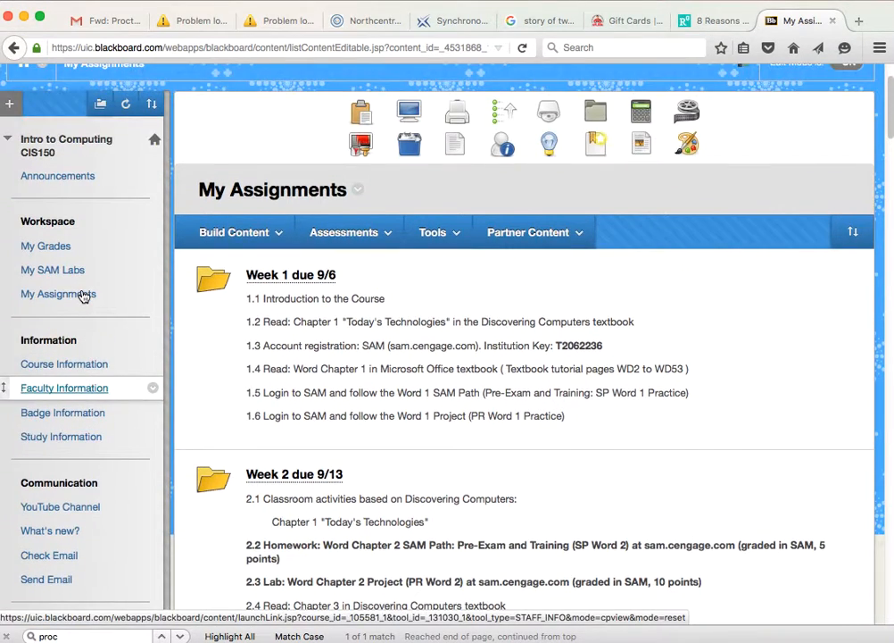
# Step: Create a Tool Link named Tools of type Tools Area, marked Available to Users
pyautogui.click(9, 194)
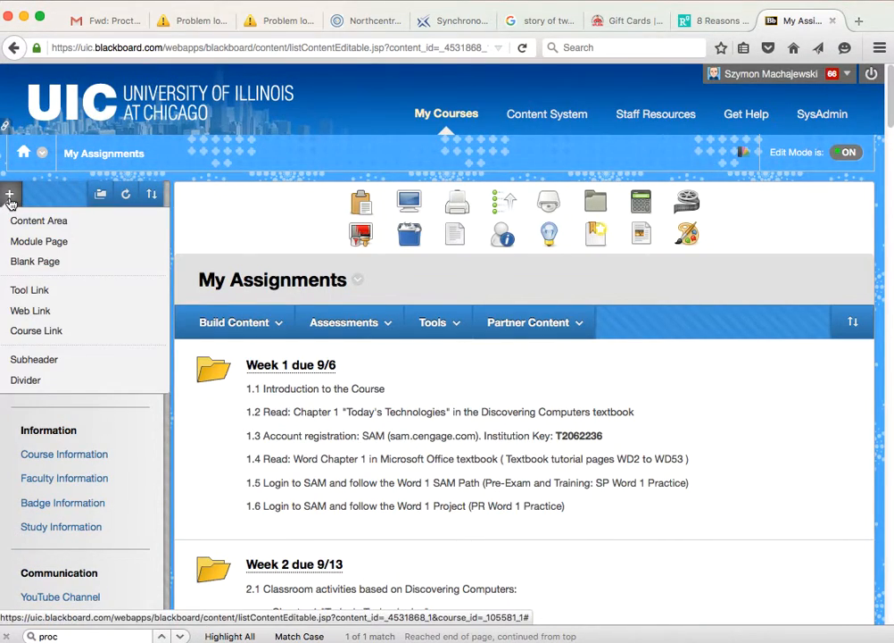
pyautogui.click(30, 290)
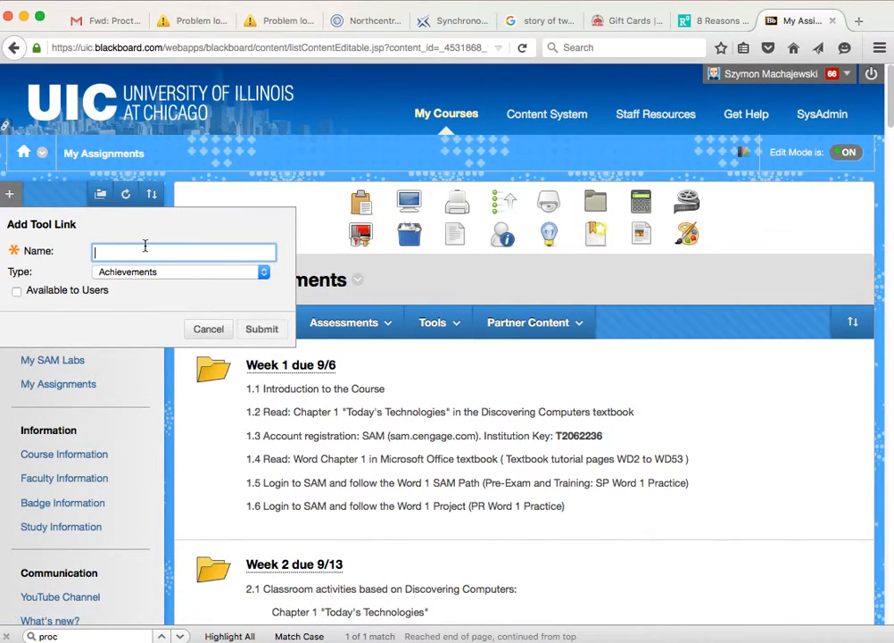
pyautogui.write('Tools')
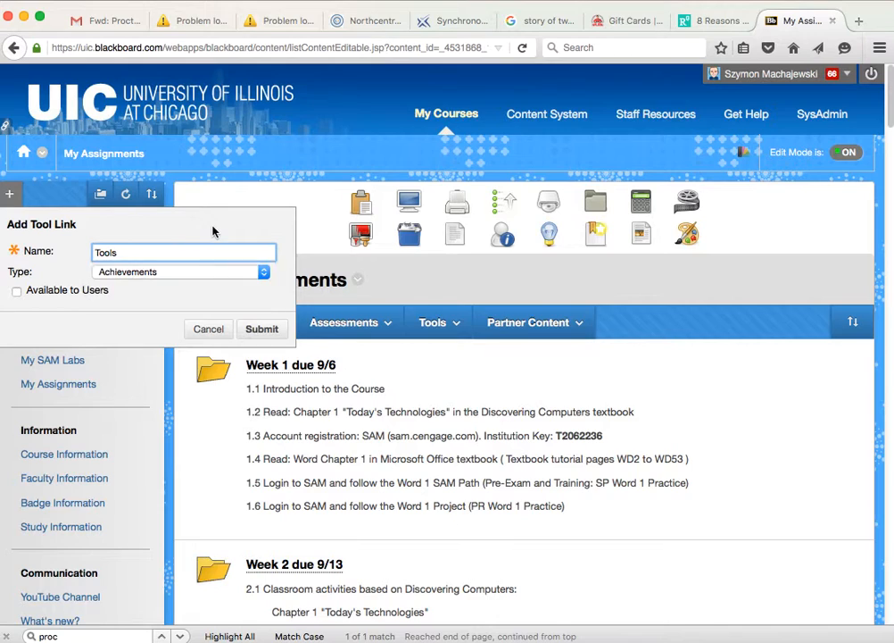
pyautogui.click(201, 272)
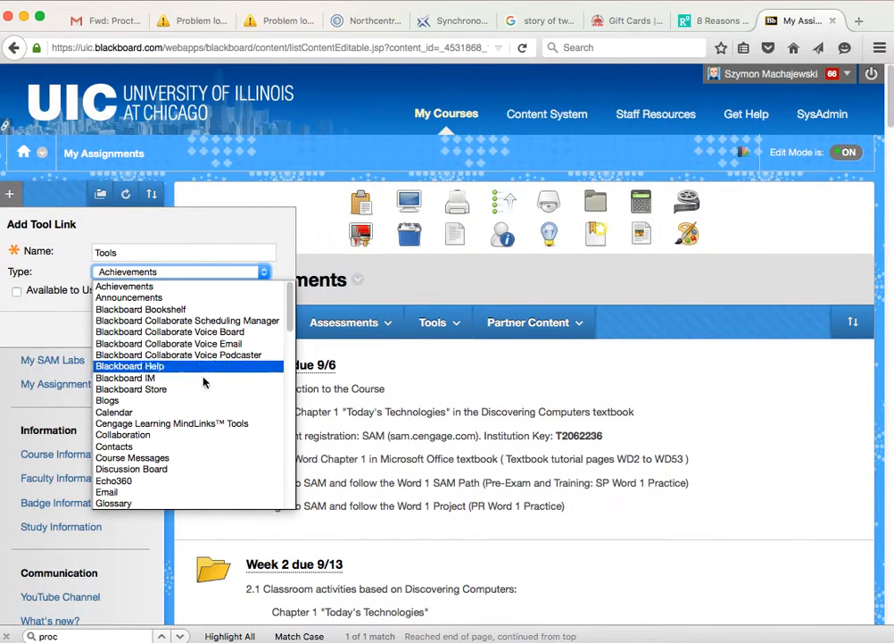
pyautogui.scroll(-5, 204, 384)
pyautogui.scroll(-5, 204, 399)
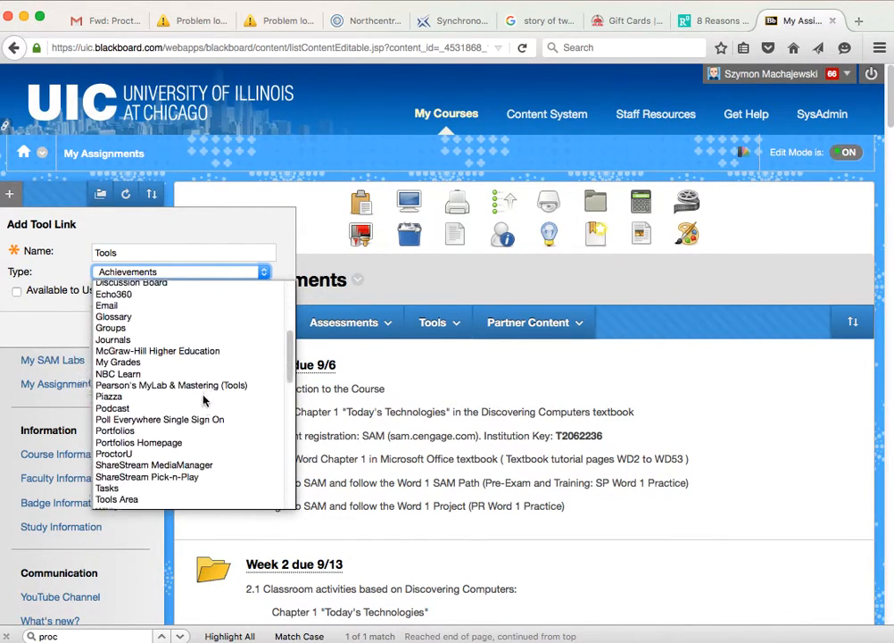
pyautogui.scroll(-3, 197, 419)
pyautogui.click(186, 450)
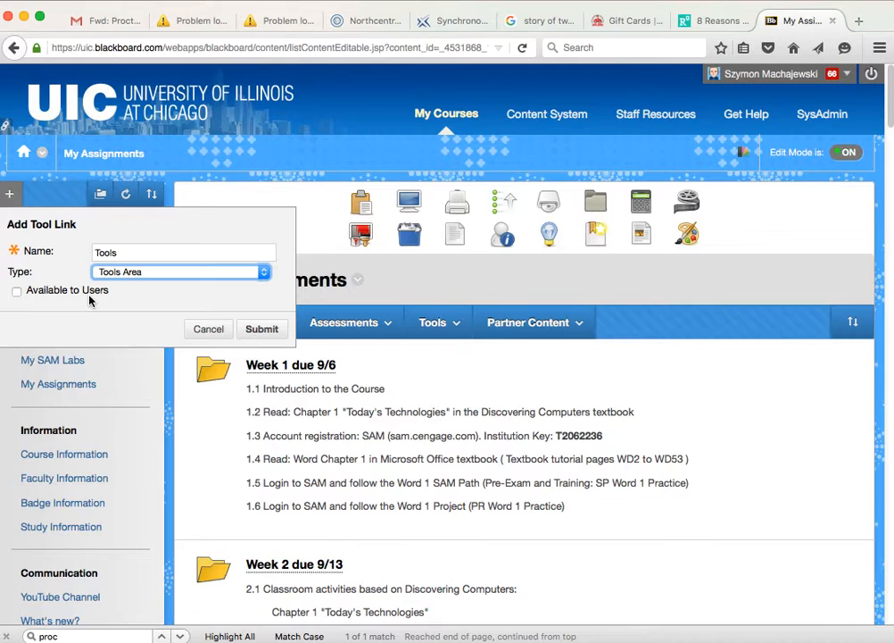
pyautogui.click(76, 290)
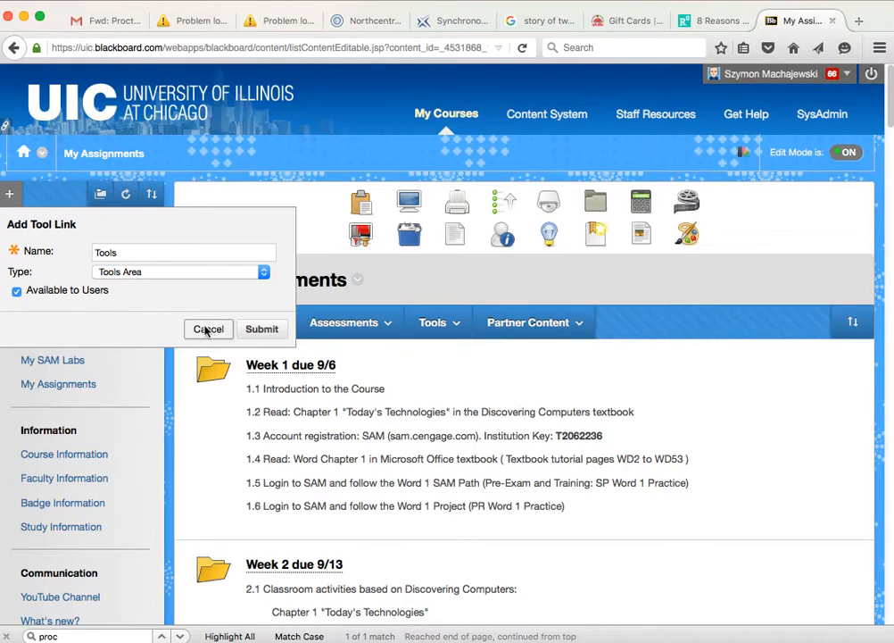
# Step: Submit the Tools link and drag it to the top of the course menu under the course title
pyautogui.click(262, 328)
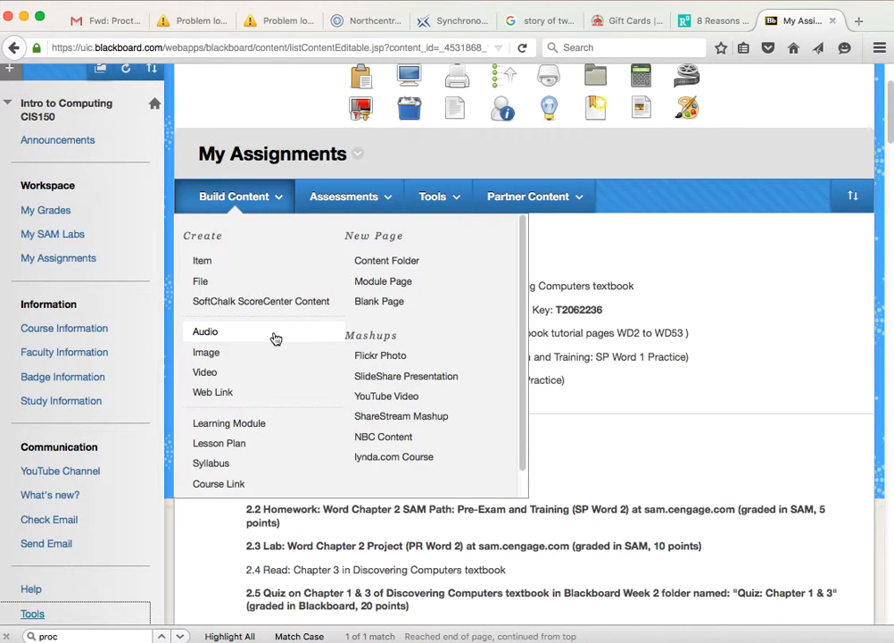
pyautogui.scroll(-1, 83, 486)
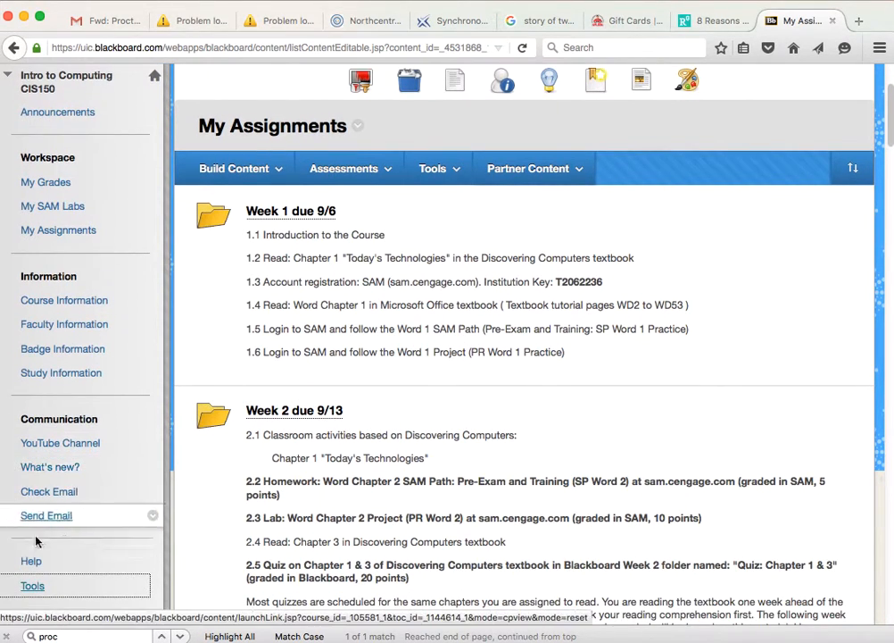
pyautogui.moveTo(7, 584); pyautogui.dragTo(7, 112)
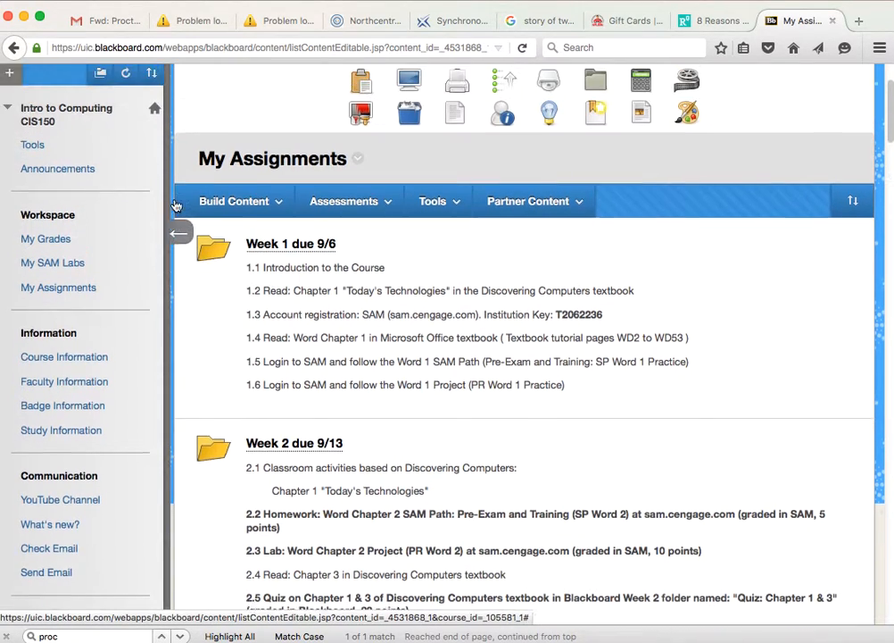
pyautogui.scroll(4, 56, 136)
# Step: Go to the Tools Area page via the new Tools menu link to find ProctorU
pyautogui.click(33, 248)
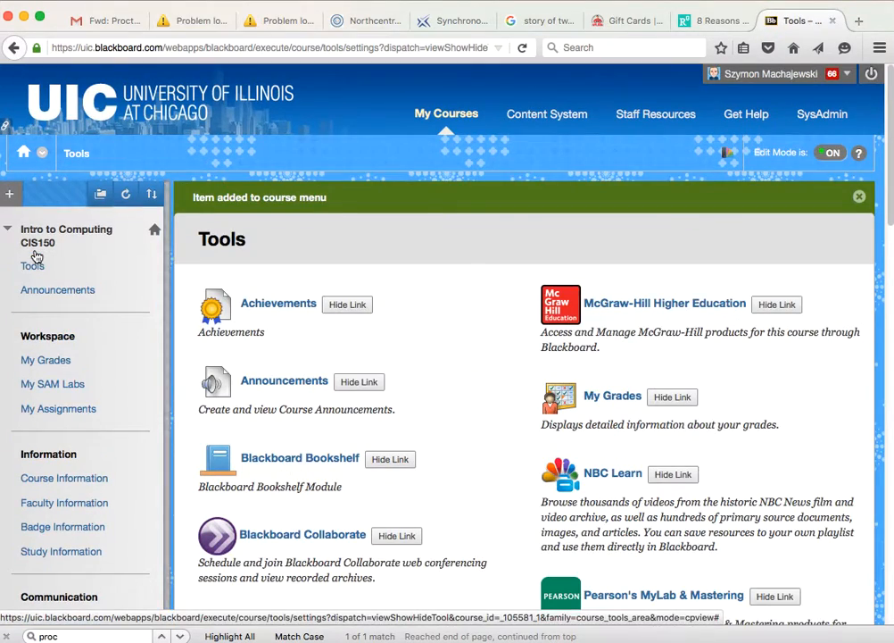
pyautogui.scroll(-10, 469, 286)
pyautogui.scroll(-5, 469, 286)
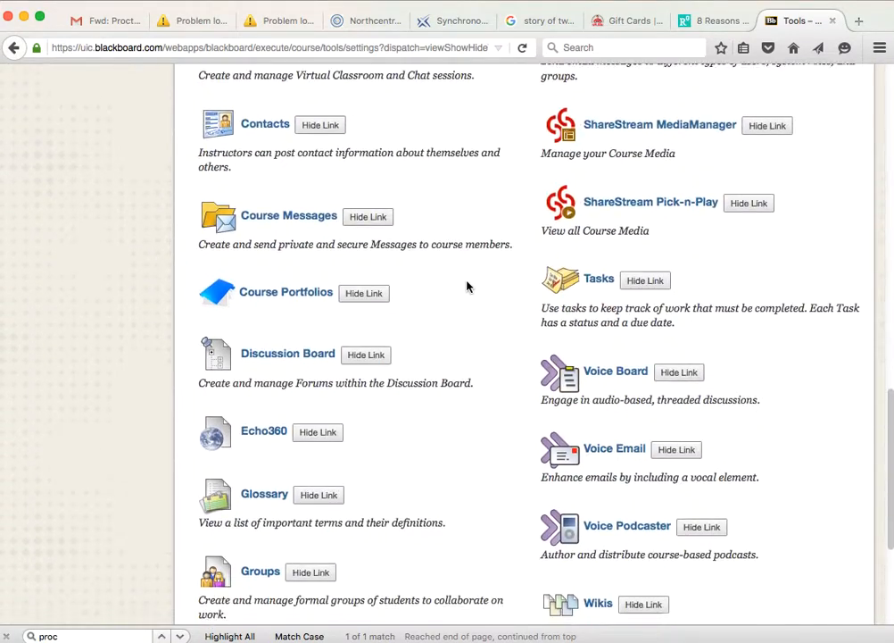
pyautogui.scroll(-5, 469, 286)
pyautogui.scroll(3, 468, 286)
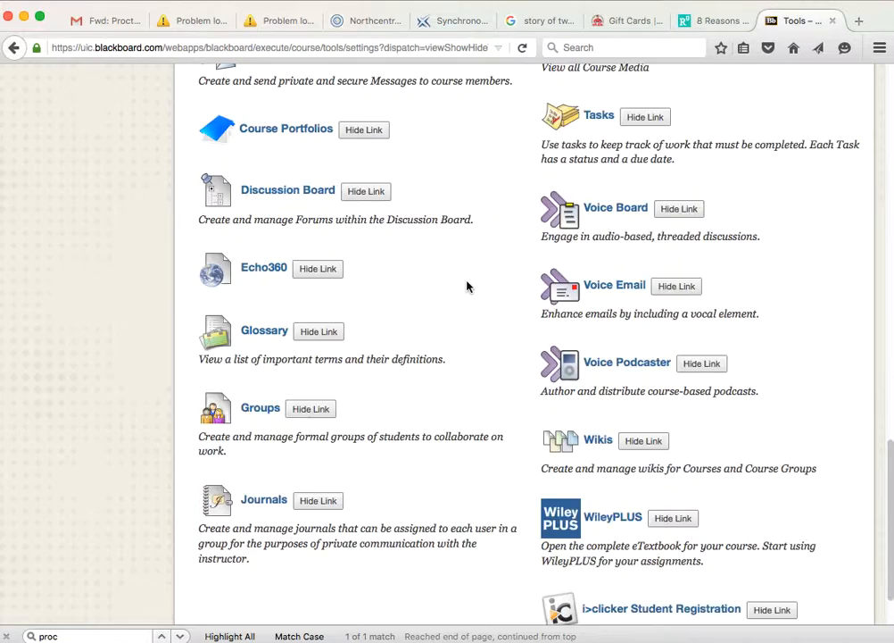
pyautogui.scroll(3, 468, 285)
pyautogui.scroll(5, 468, 285)
pyautogui.scroll(1, 468, 286)
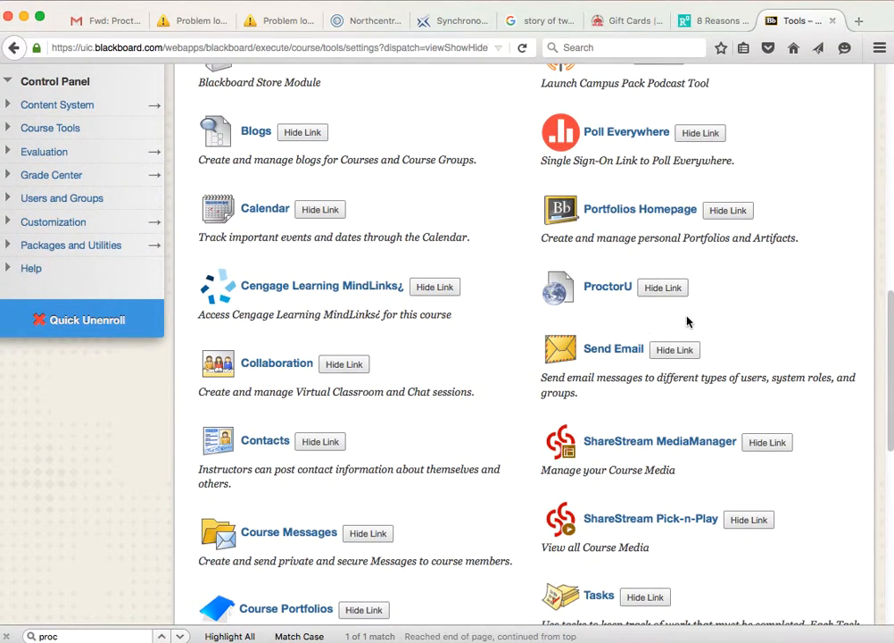
# Step: Launch ProctorU from the Tools page so its existing-account prompt appears
pyautogui.click(609, 288)
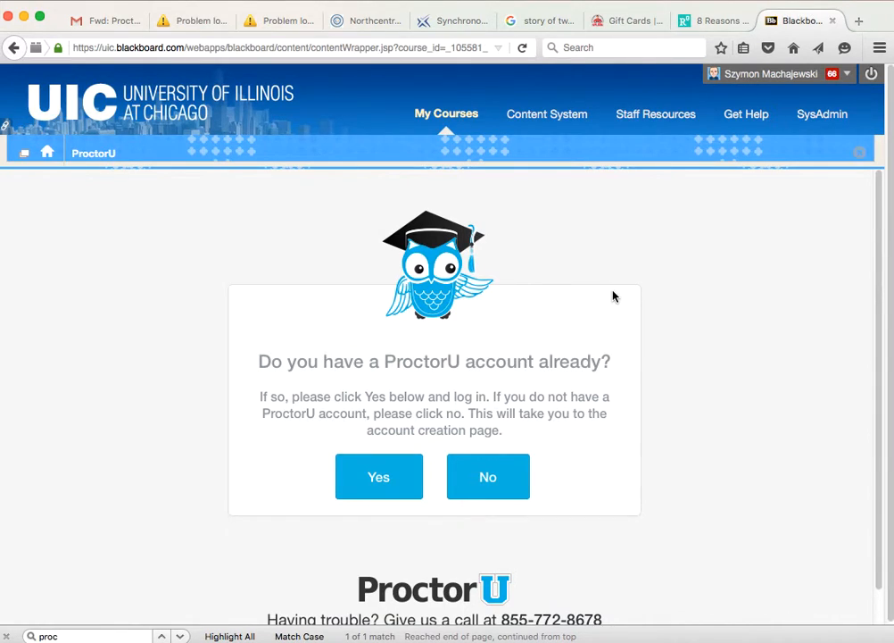
pyautogui.scroll(-1, 614, 296)
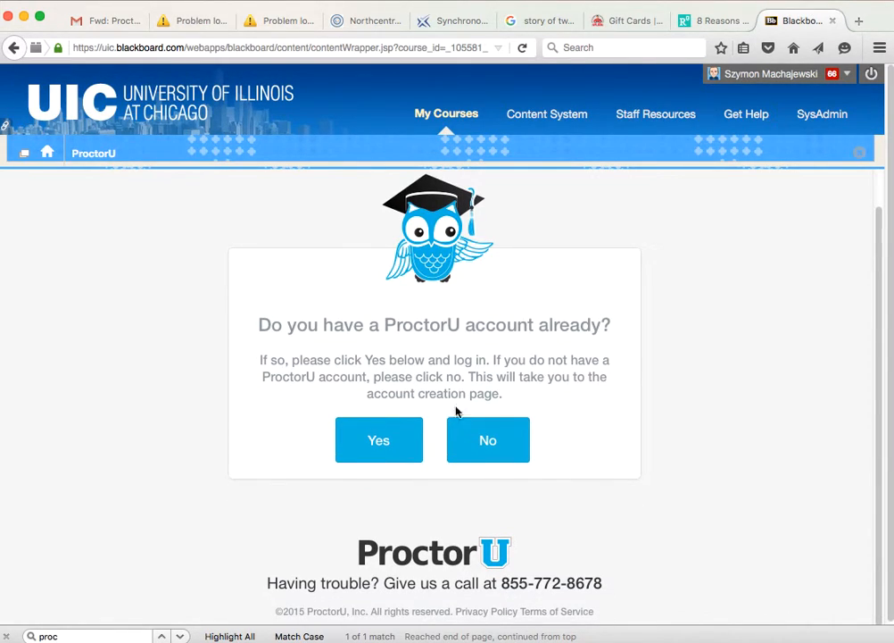